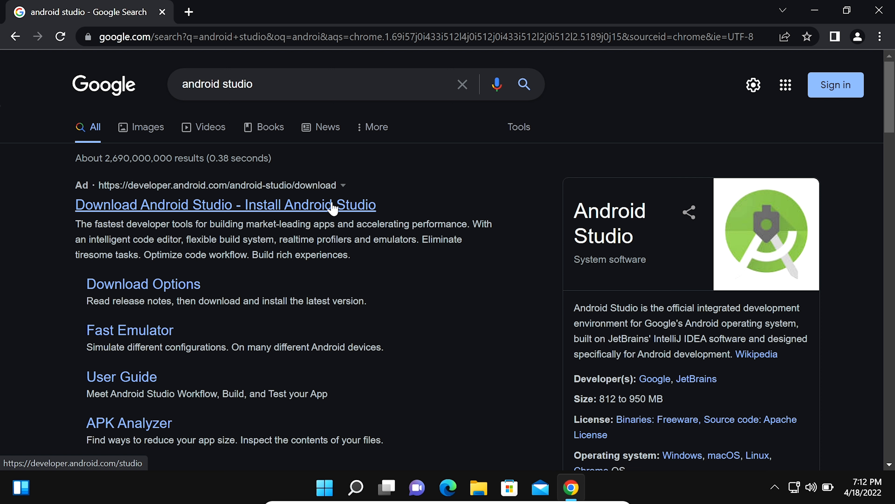
Open the Android Studio download page from the search ad and dismiss the badge popup
click(165, 211)
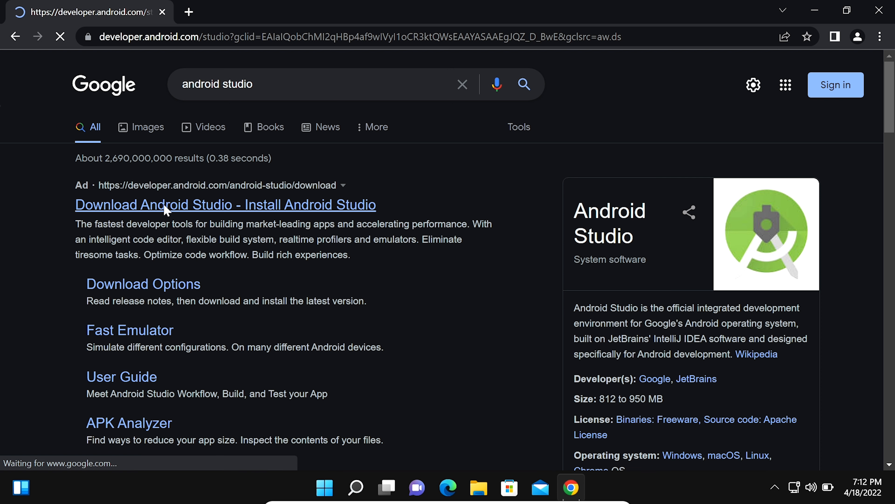
click(624, 430)
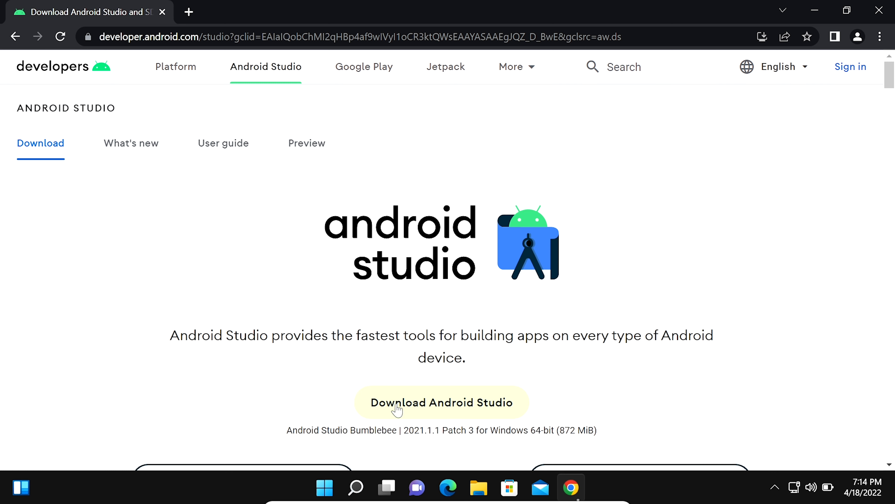
Agree to the terms and download the Android Studio Bumblebee 2021.1.1 Patch 3 Windows installer
click(485, 402)
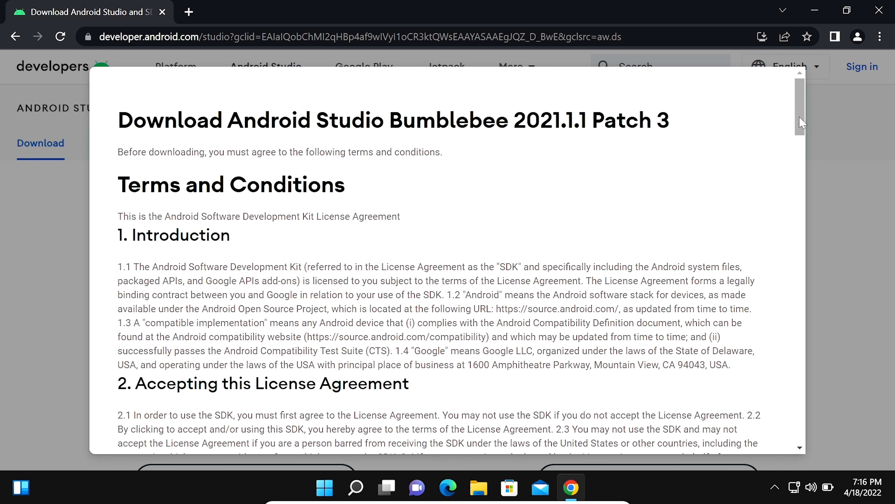
scroll(802, 245, down, 10)
scroll(803, 245, down, 15)
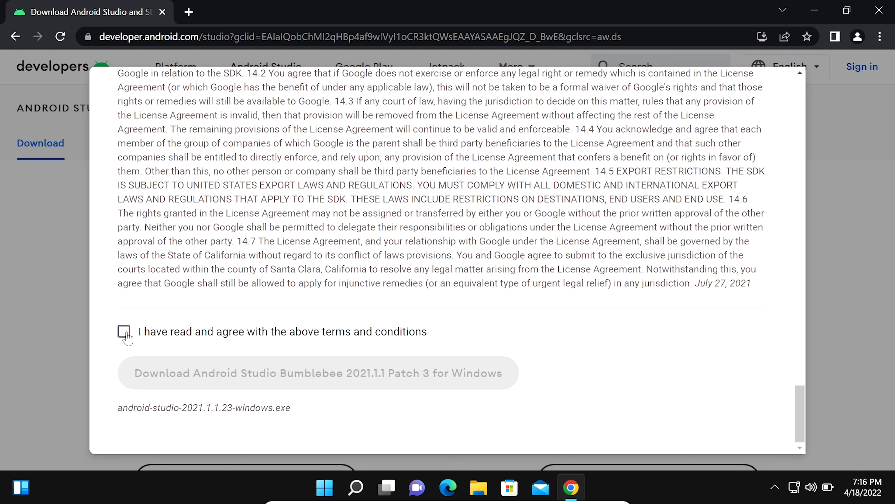
click(124, 332)
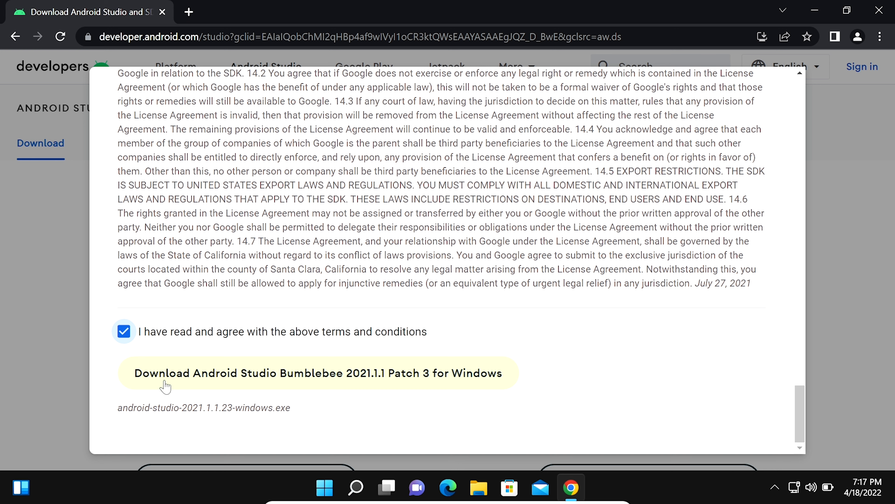
click(182, 373)
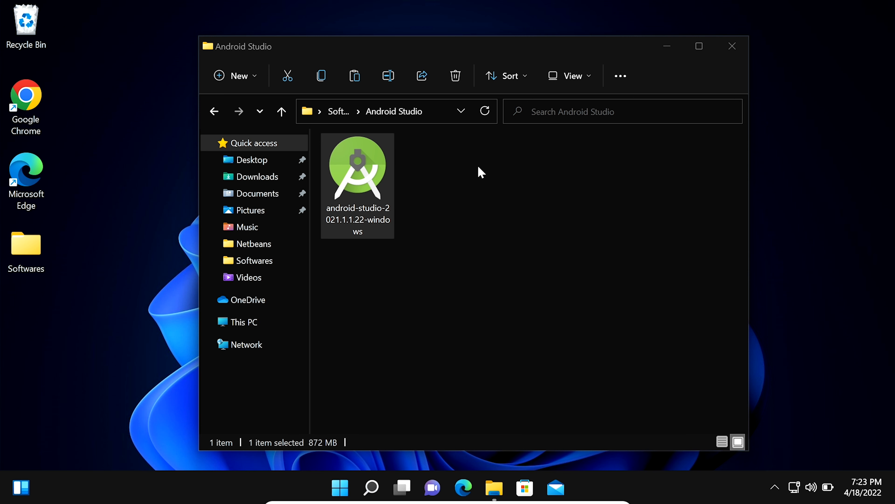
Run android-studio-2021.1.1.22-windows.exe and allow it to make changes to the device
double_click(354, 182)
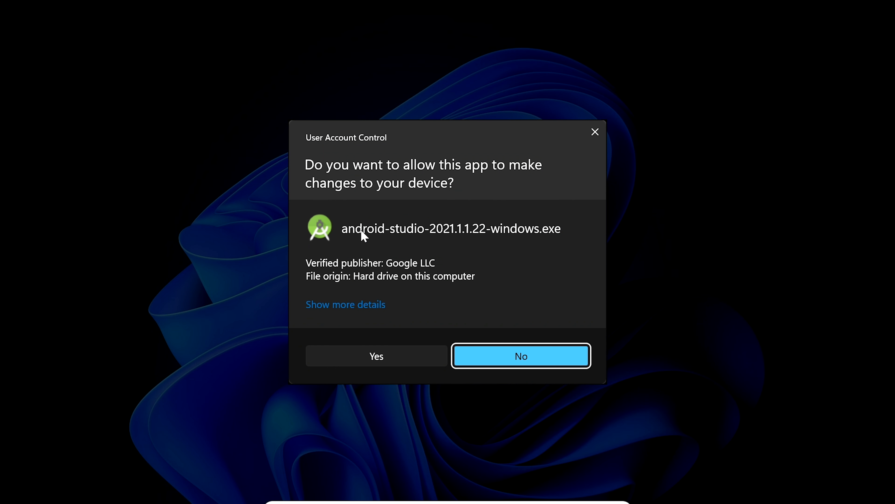
click(374, 356)
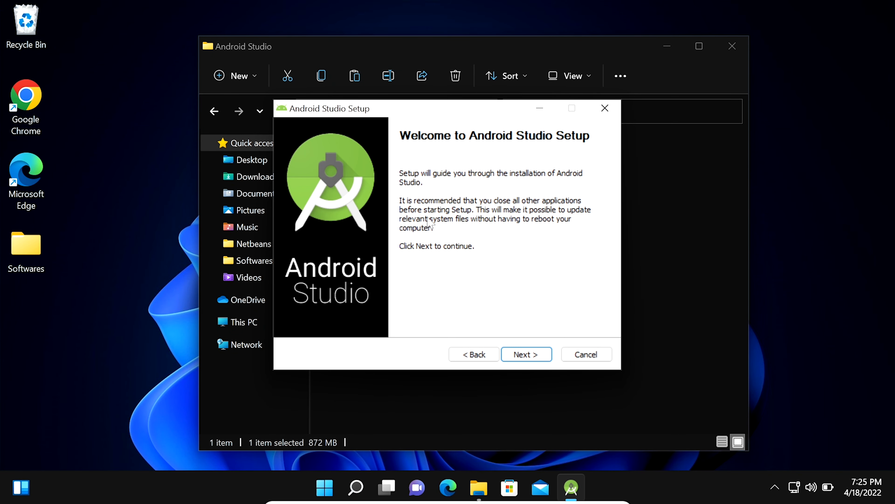
Install Android Studio with Android Virtual Device to C:\Program Files\Android\Android Studio
click(538, 354)
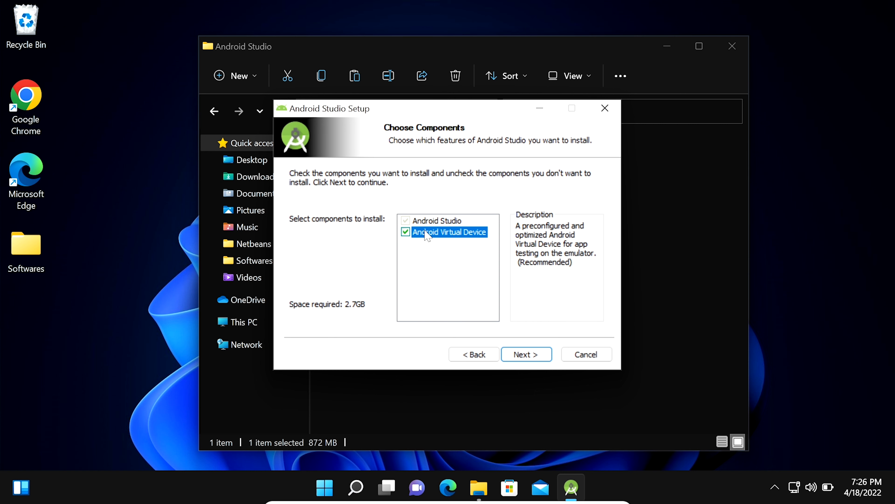
click(405, 232)
click(406, 232)
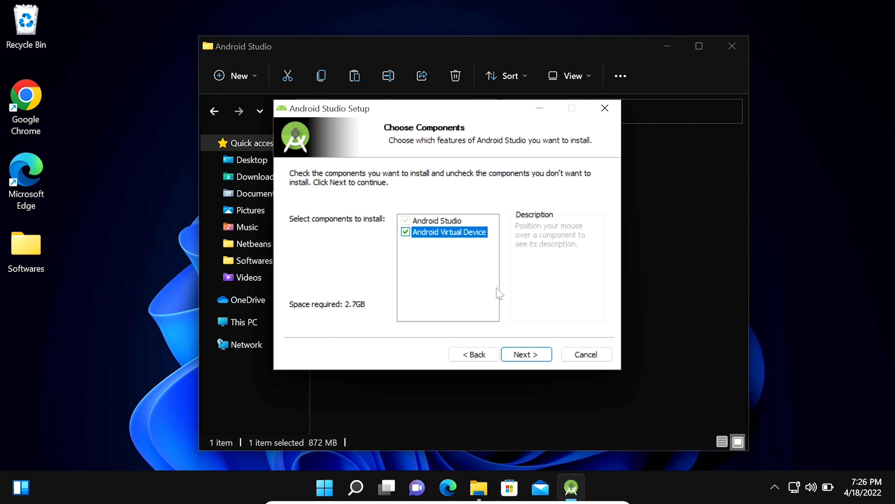
click(525, 354)
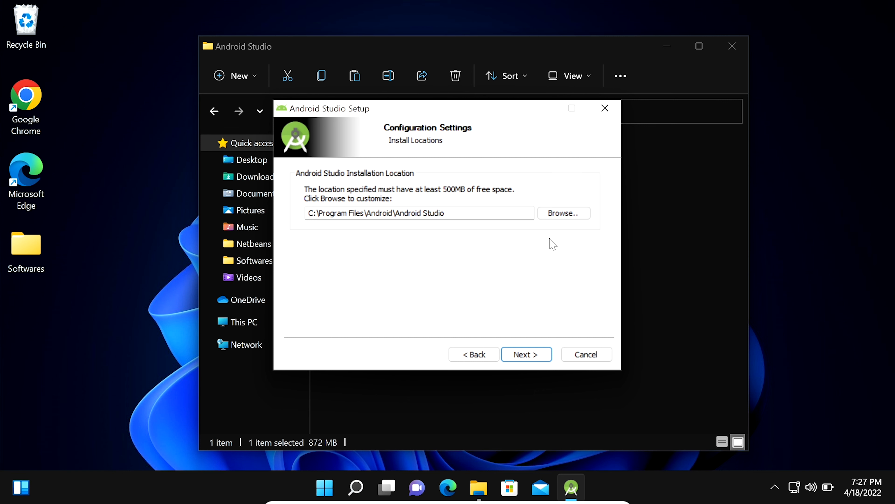
click(536, 354)
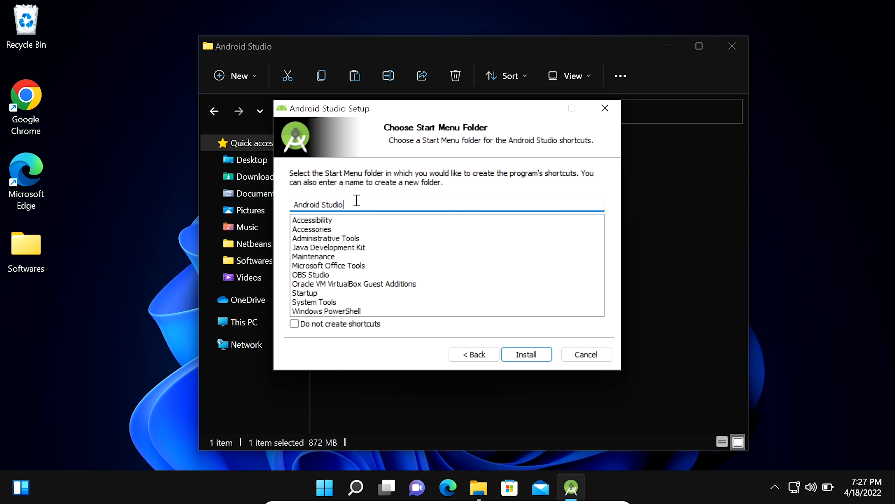
drag(291, 204, 340, 205)
click(538, 355)
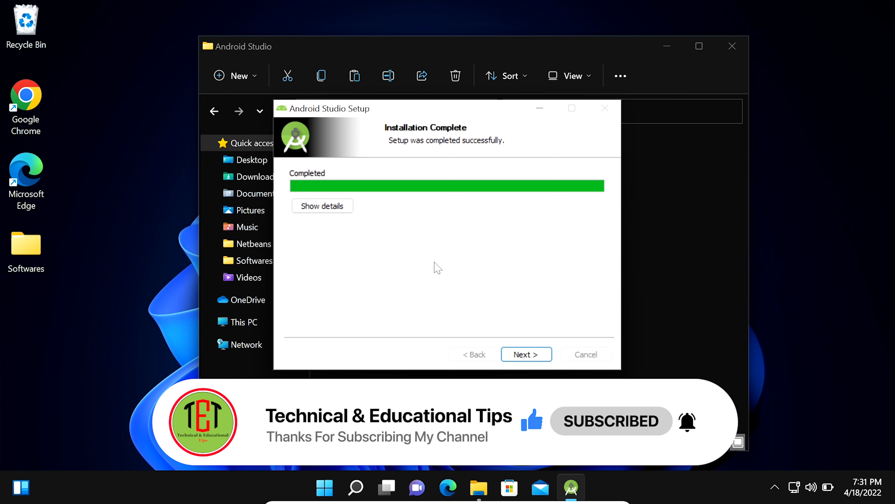
Finish setup with the Start Android Studio option cleared
click(530, 355)
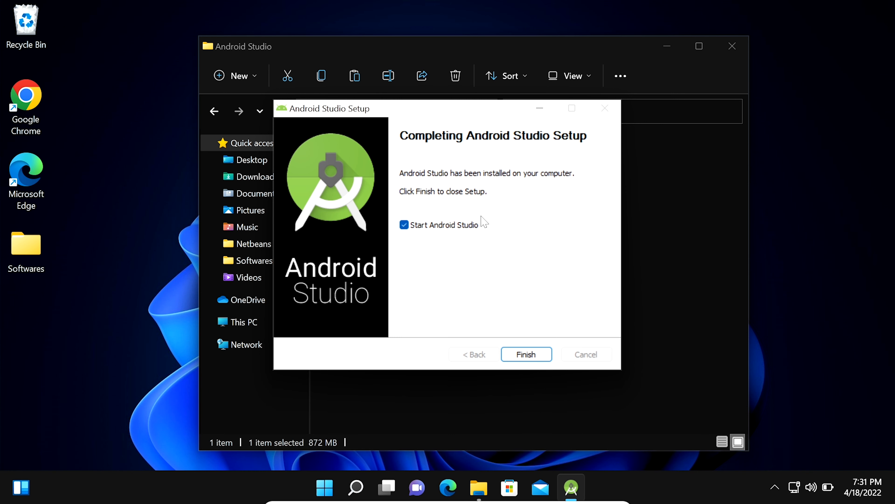
click(405, 226)
click(533, 355)
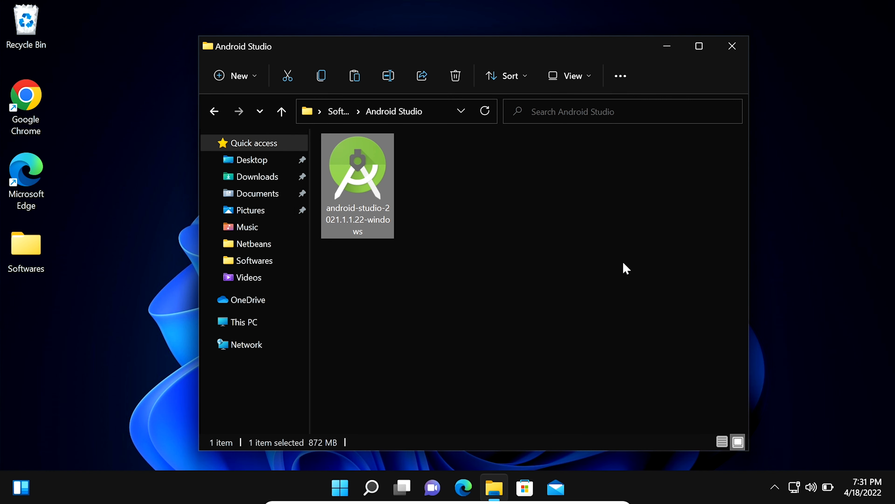
Close the folder window and launch Android Studio by searching Windows for 'android'
click(730, 48)
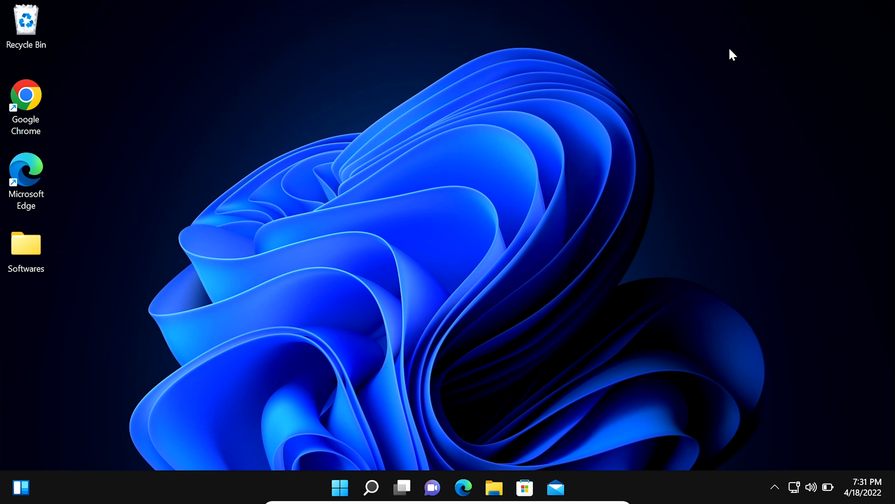
click(371, 488)
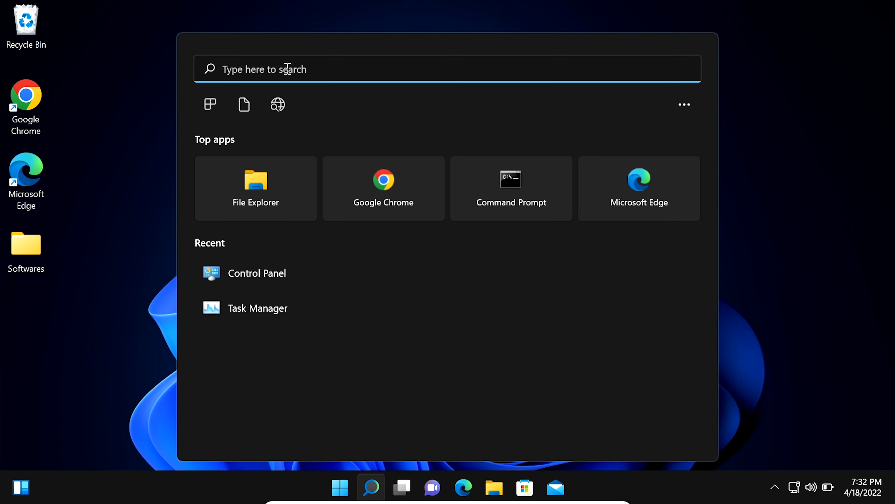
text(android)
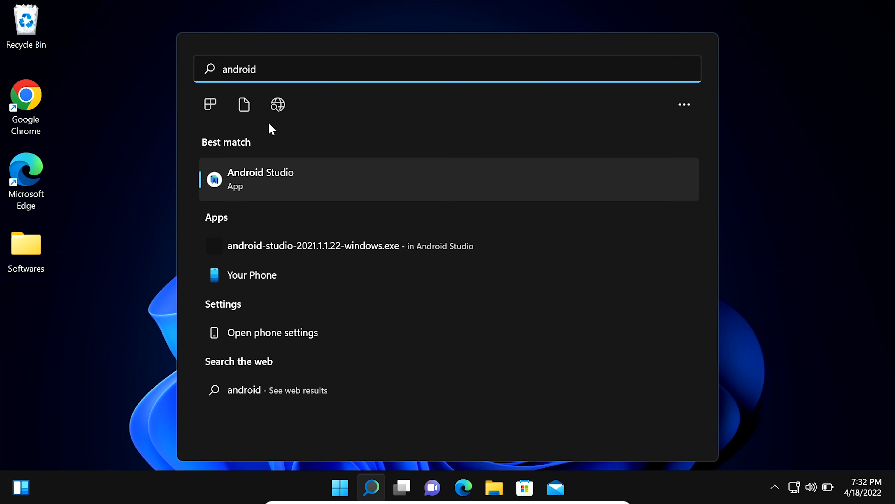
click(254, 181)
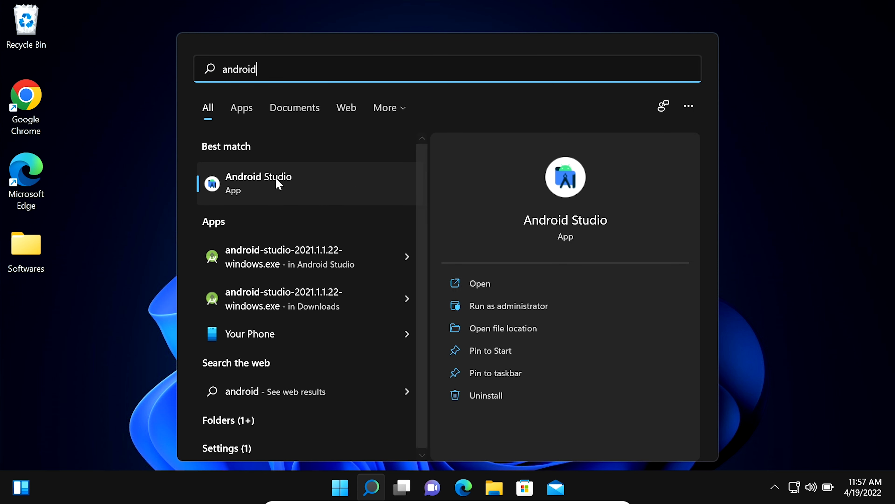
click(276, 182)
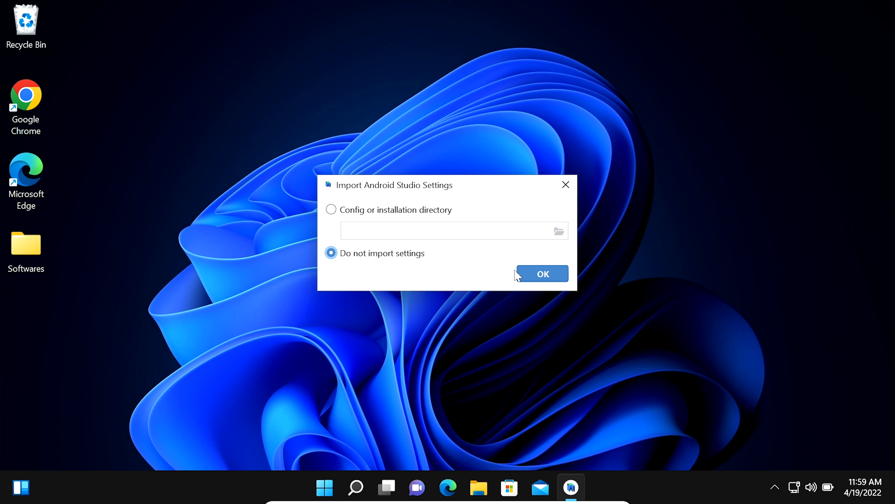
Start without importing previous settings and decline sending usage statistics to Google
click(552, 275)
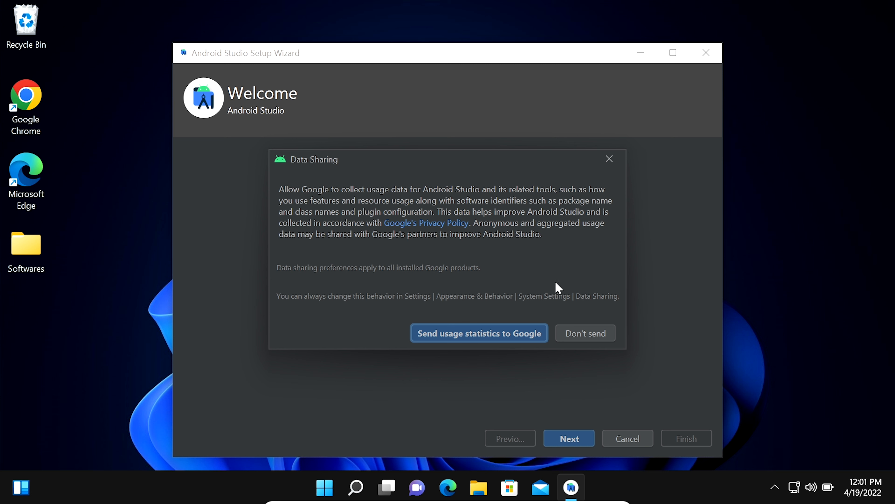
click(587, 338)
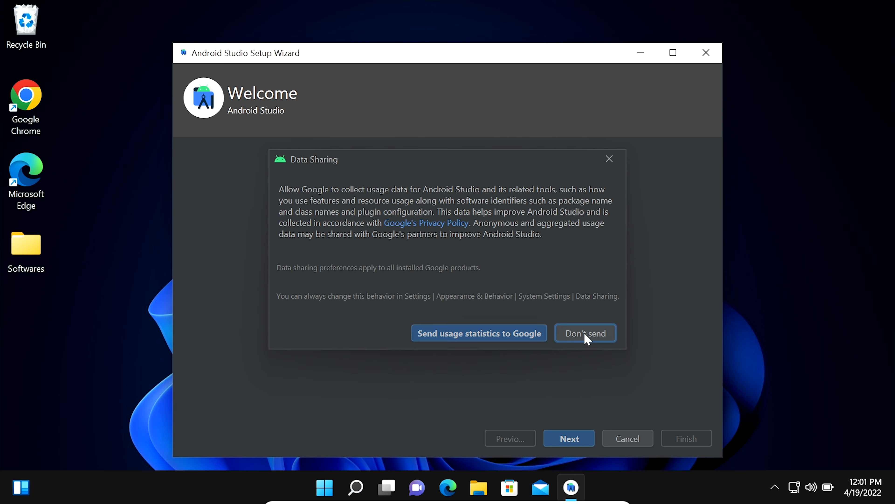
click(575, 443)
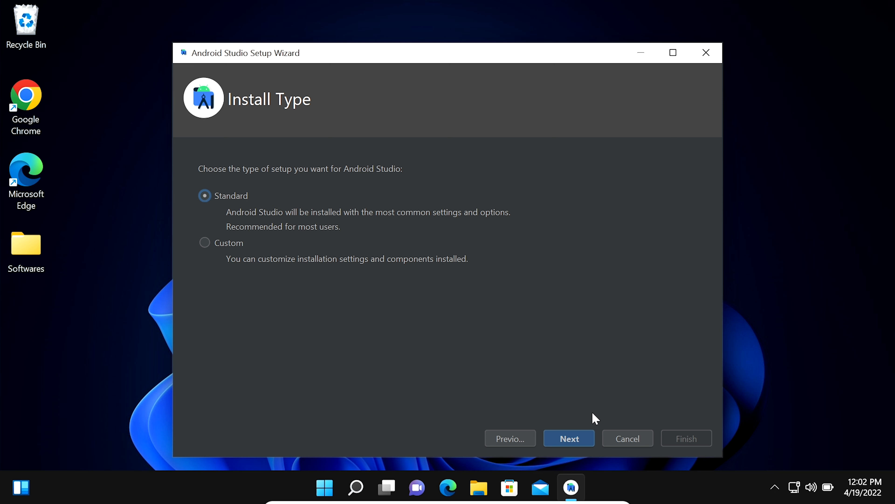
Keep the Standard install type, choose the Light theme, and review Verify Settings
click(583, 444)
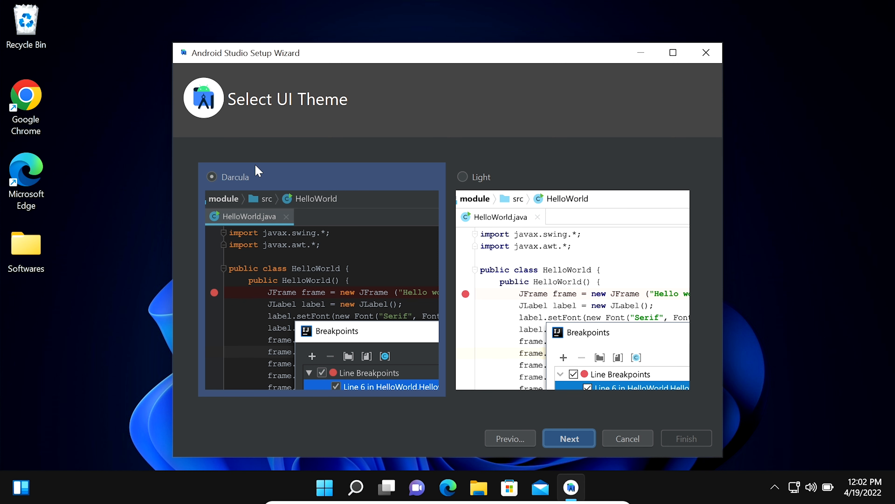
click(464, 198)
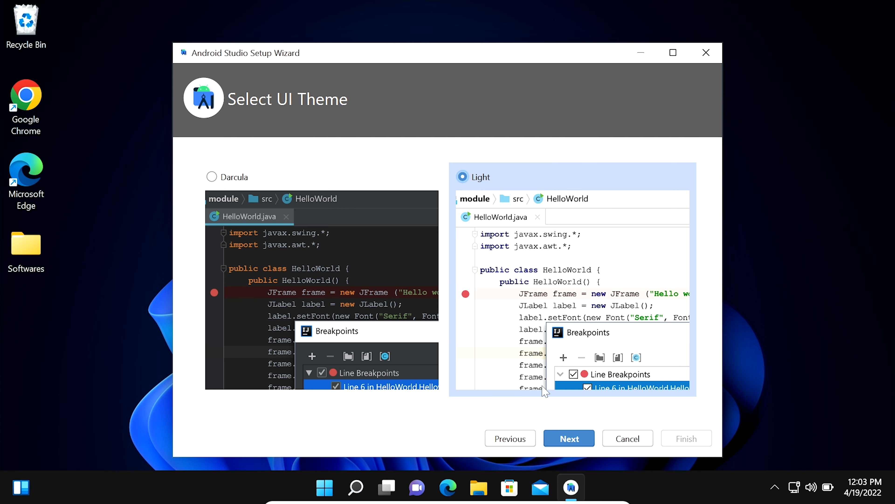
click(568, 439)
drag(693, 289, 556, 416)
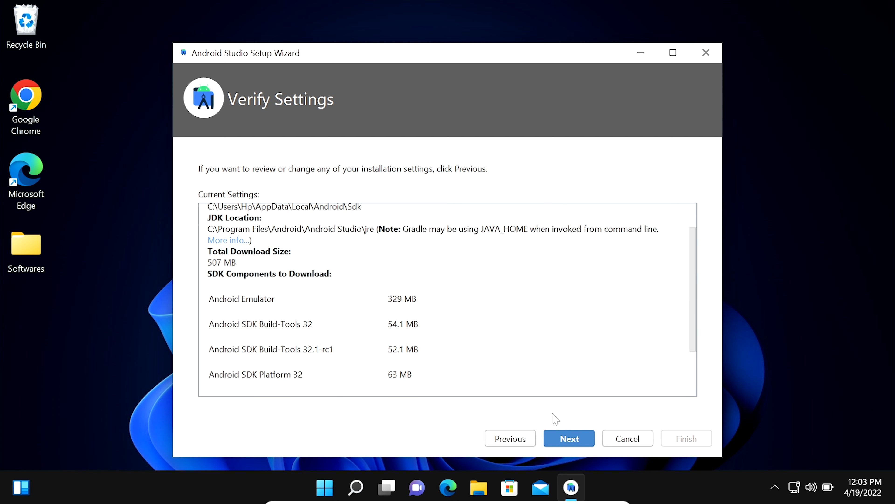
Accept the Intel emulator accelerator, android-sdk-license and android-sdk-preview-license agreements
click(578, 441)
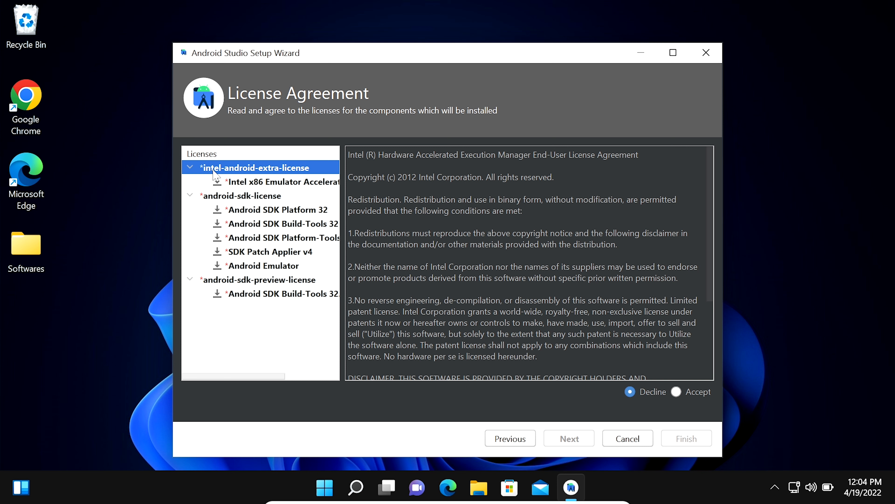
click(677, 392)
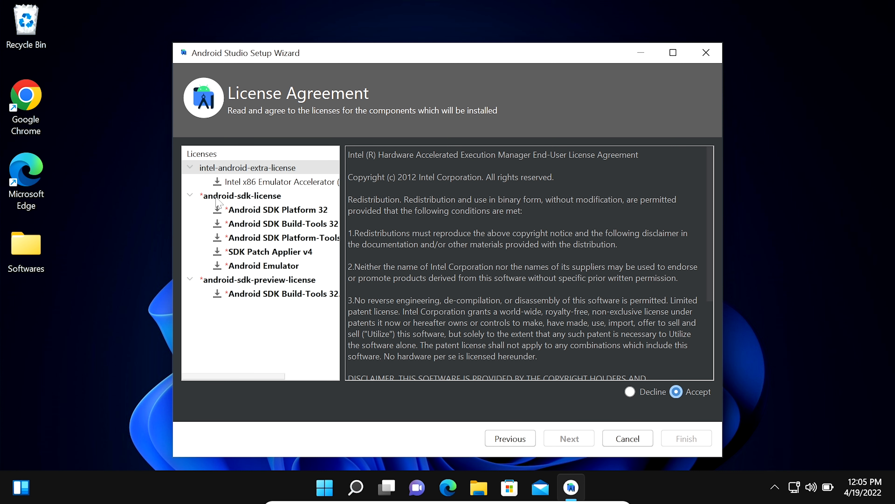
click(216, 198)
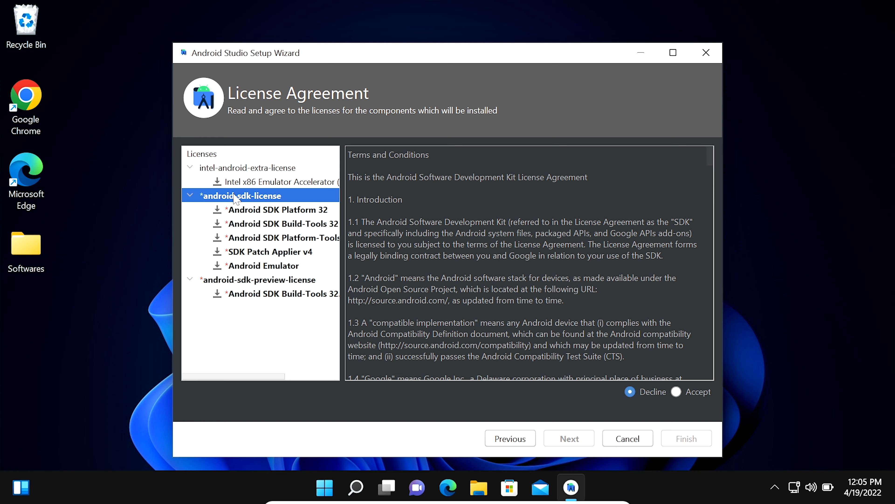
click(684, 392)
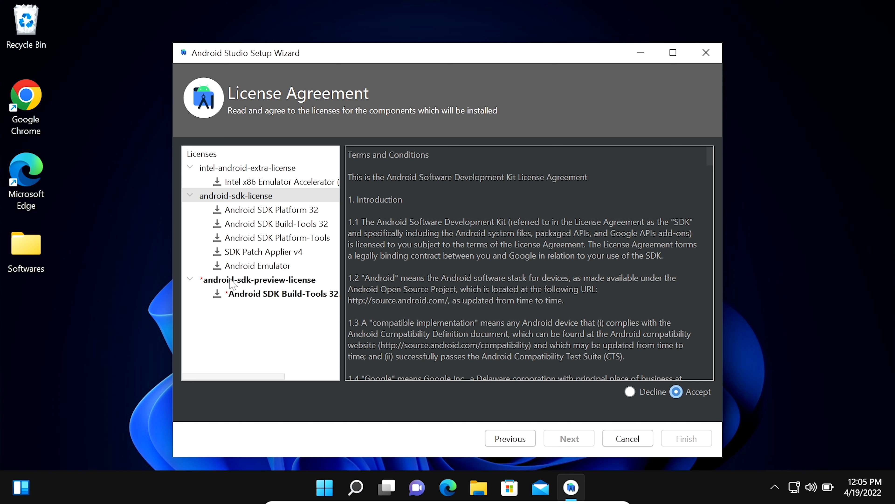
click(230, 279)
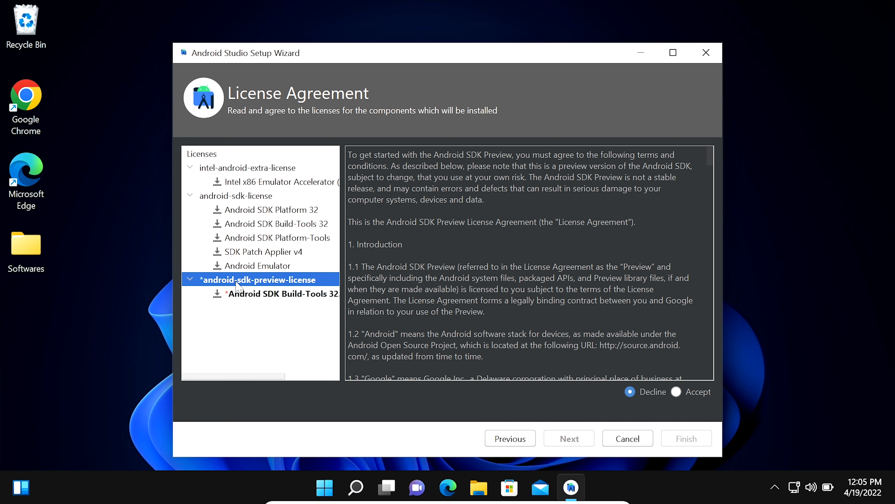
click(675, 392)
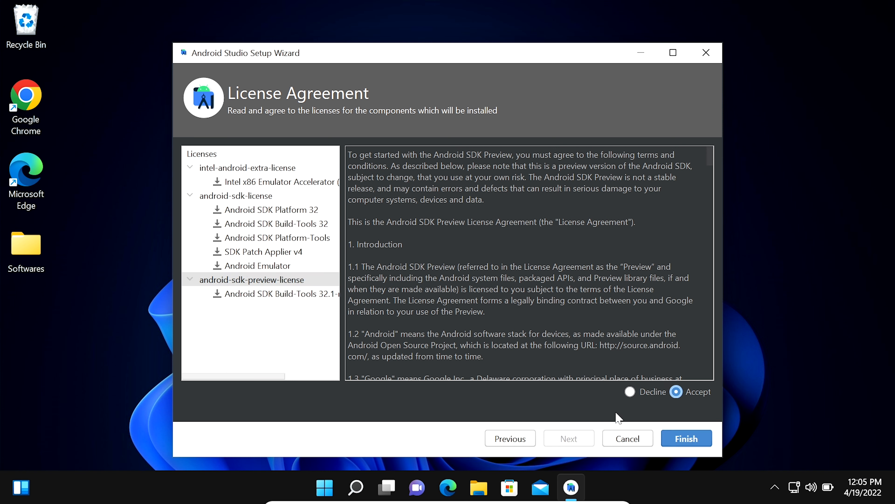
Download the SDK components and finish setup to reach the Welcome screen
click(686, 439)
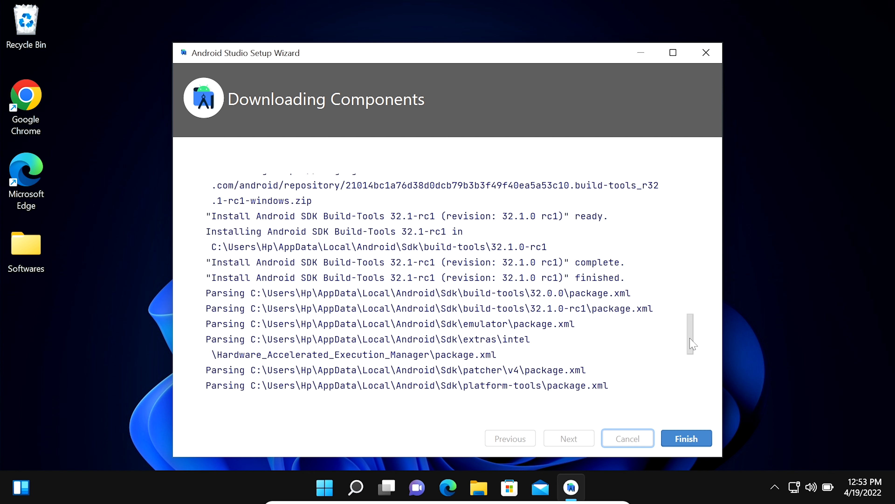
scroll(692, 343, up, 1)
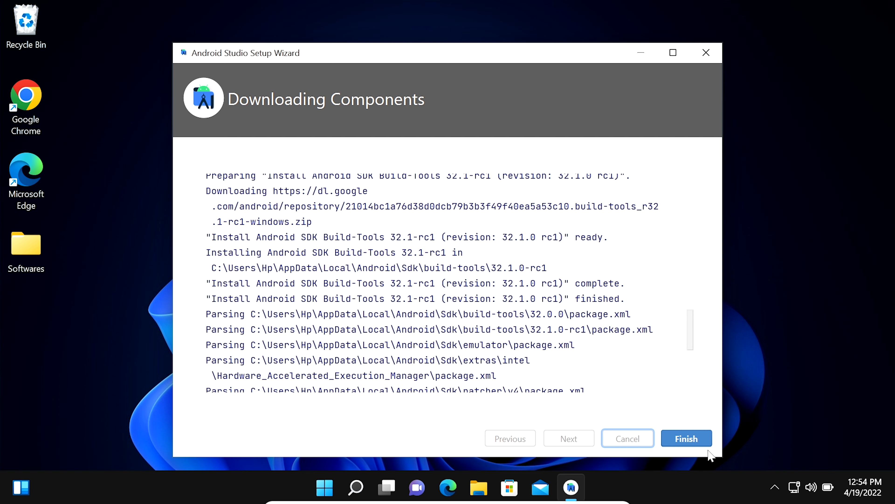
click(706, 442)
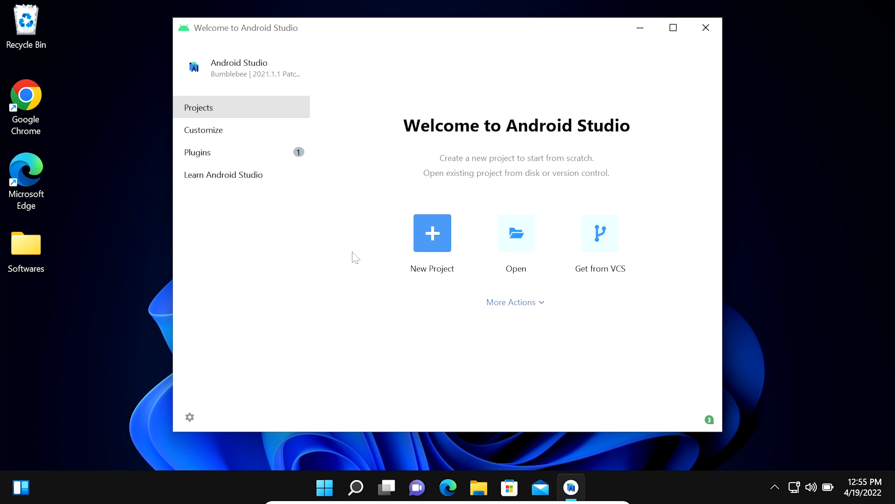
Start a new project and pick the Phone and Tablet Empty Activity template
click(431, 232)
scroll(758, 169, down, 3)
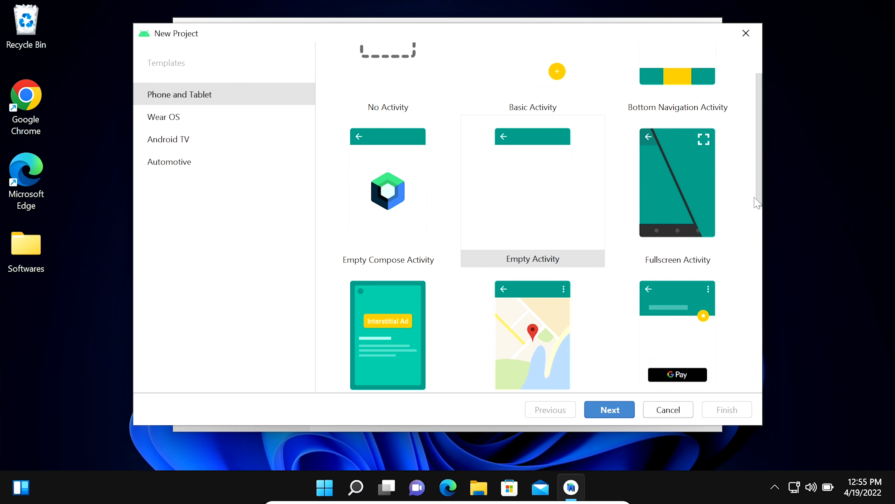
scroll(757, 221, down, 2)
drag(757, 221, 754, 110)
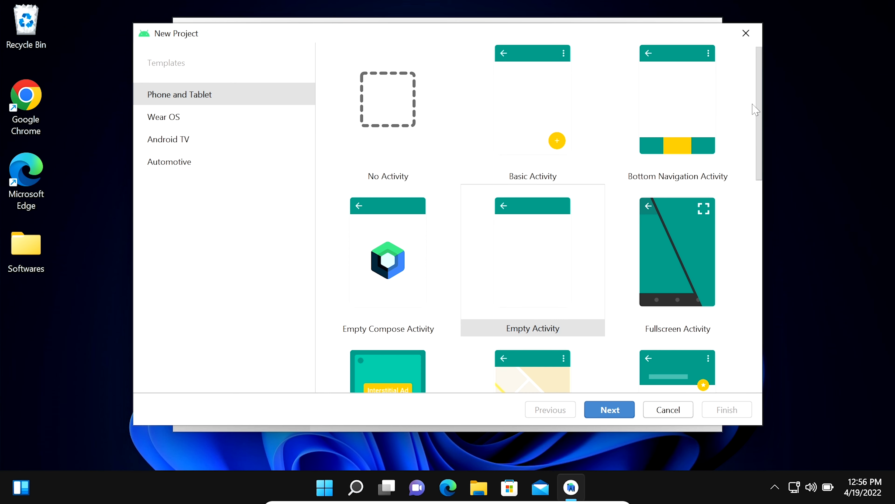
click(527, 285)
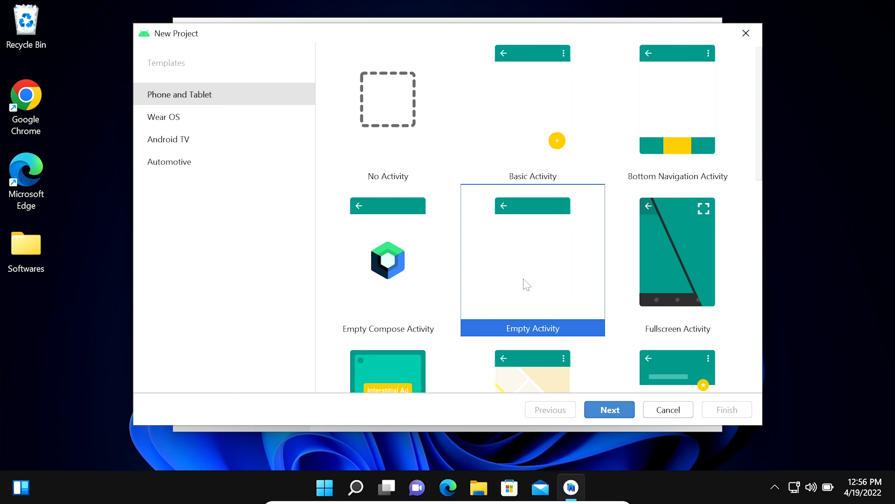
Create My Application in Java with minimum API 21 and legacy android.support libraries
click(610, 410)
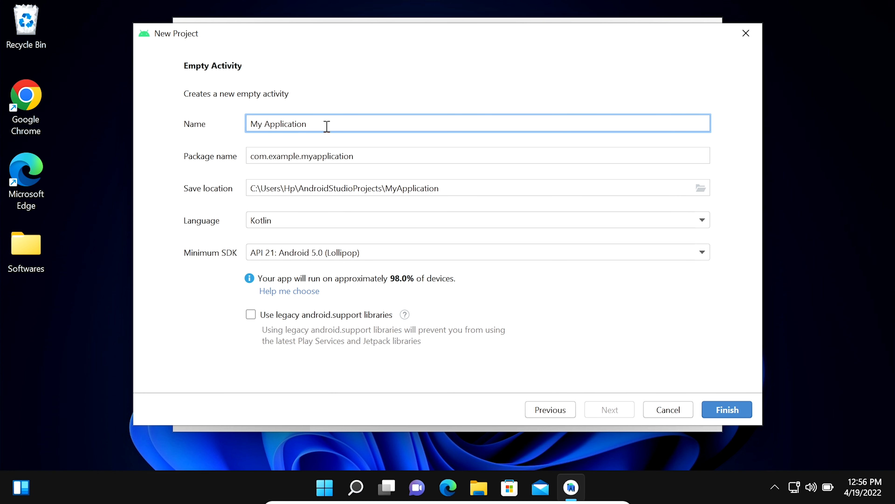
key(Tab)
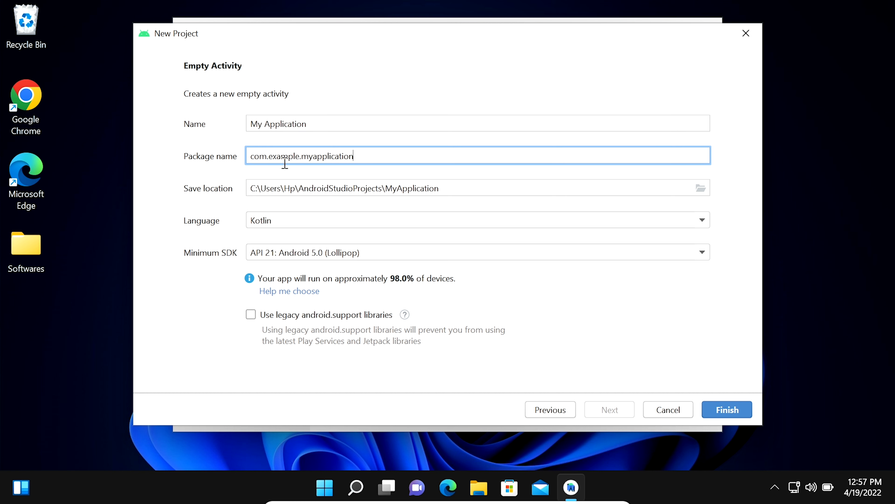
click(451, 191)
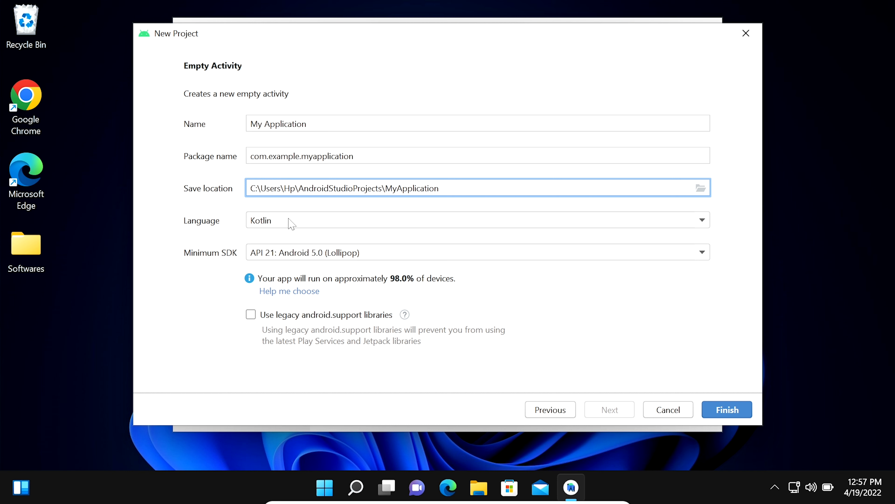
click(292, 224)
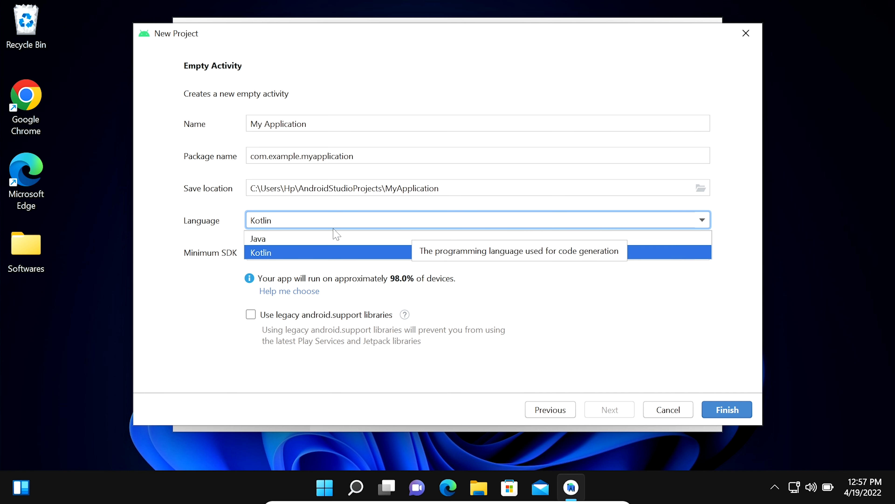
click(277, 240)
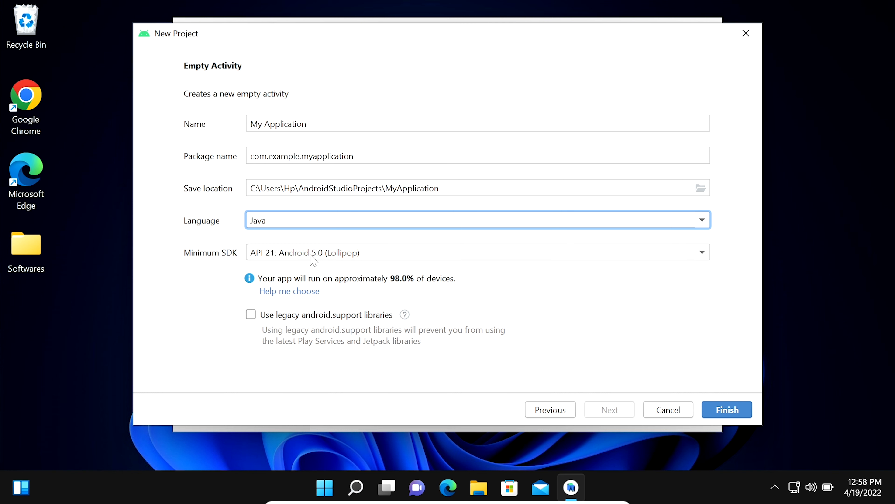
click(312, 257)
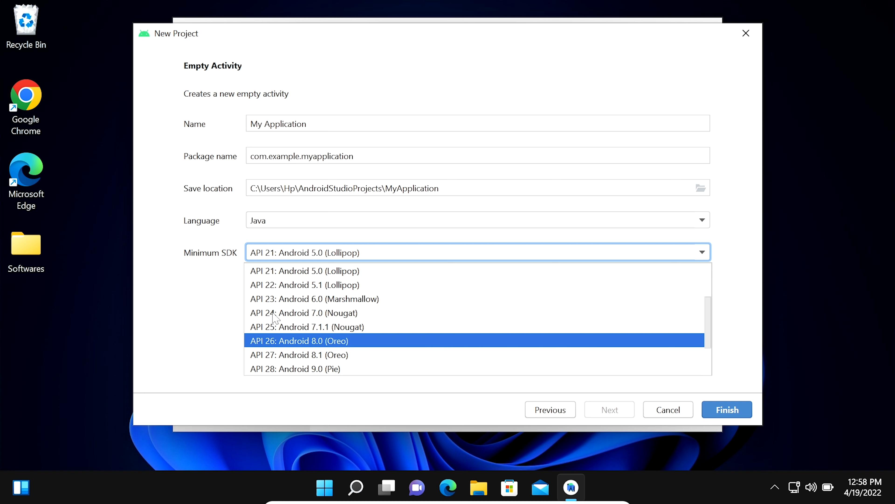
click(305, 272)
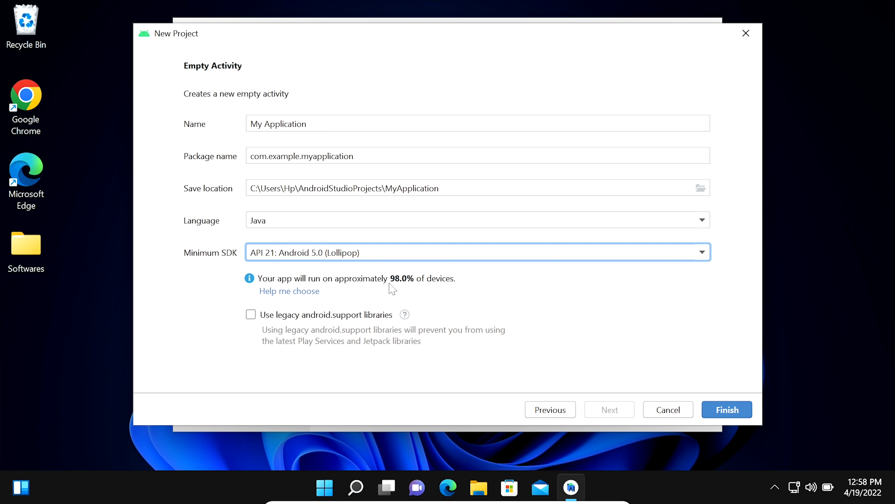
click(251, 315)
click(733, 410)
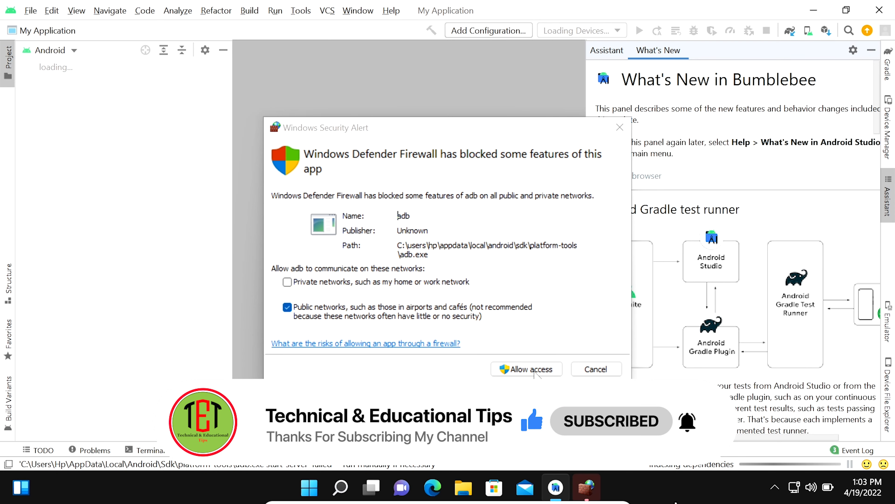
Allow adb through the firewall, close What's New, and open activity_main.xml in Design view
click(526, 369)
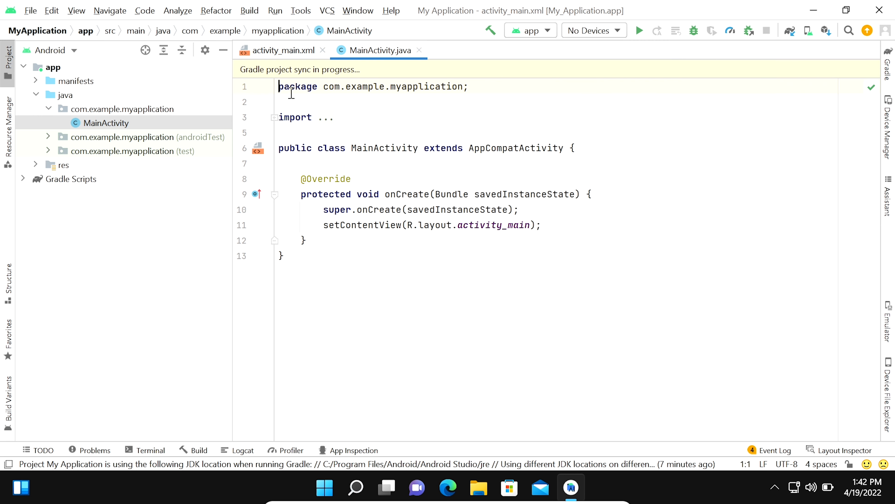
click(871, 50)
click(272, 53)
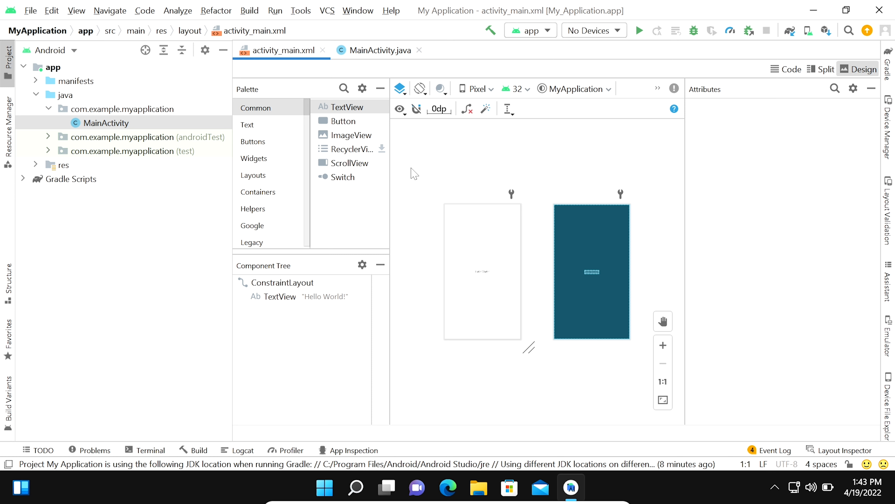
Install Android SDK Command-line Tools (latest) from the SDK Manager's SDK Tools list, then close the settings
click(300, 10)
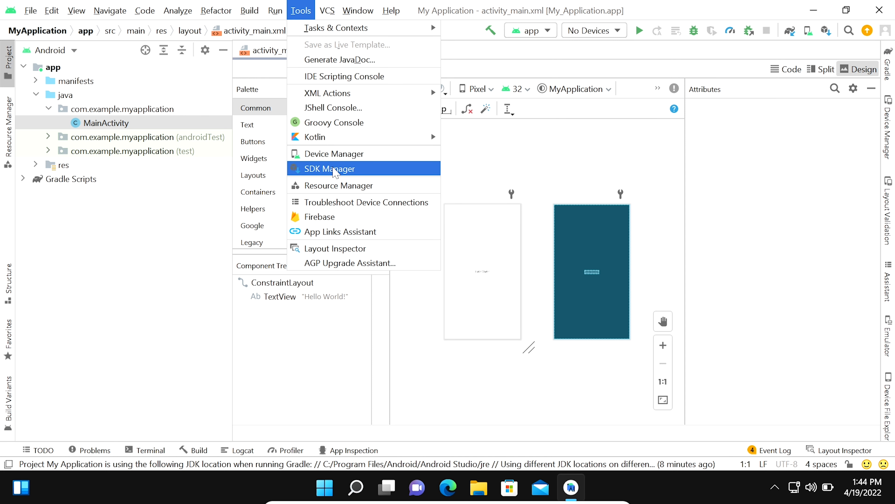
click(332, 170)
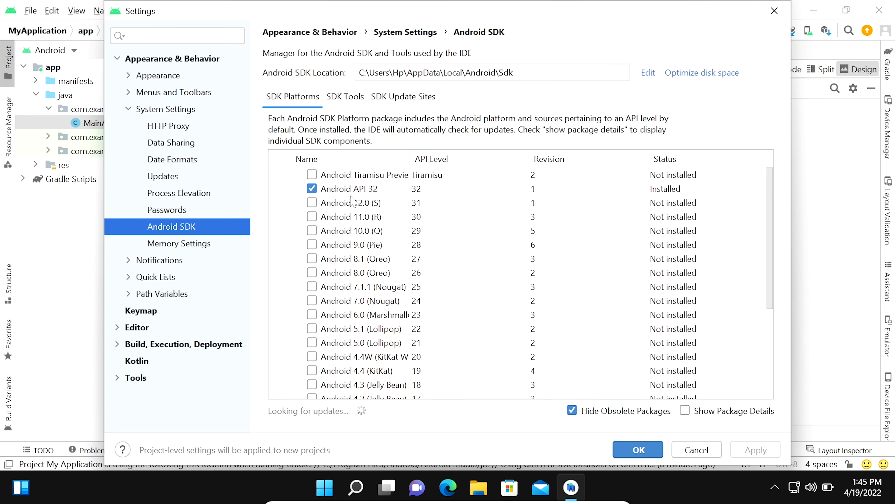
click(350, 102)
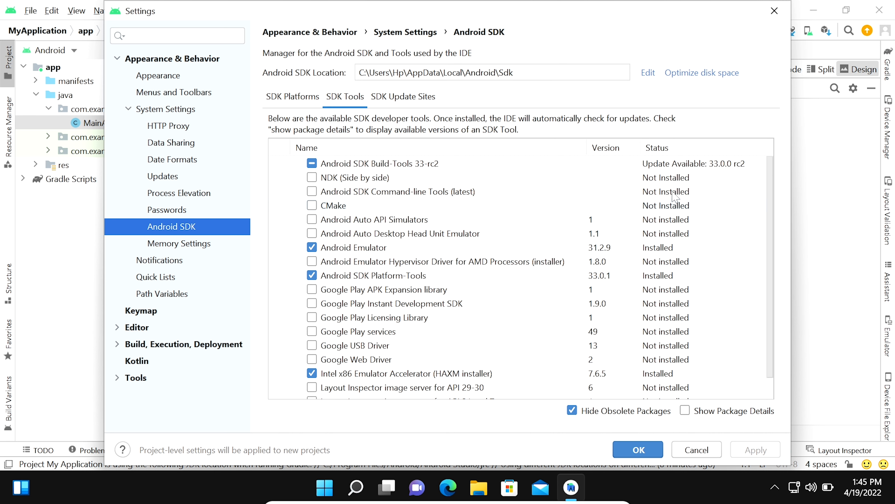
click(312, 191)
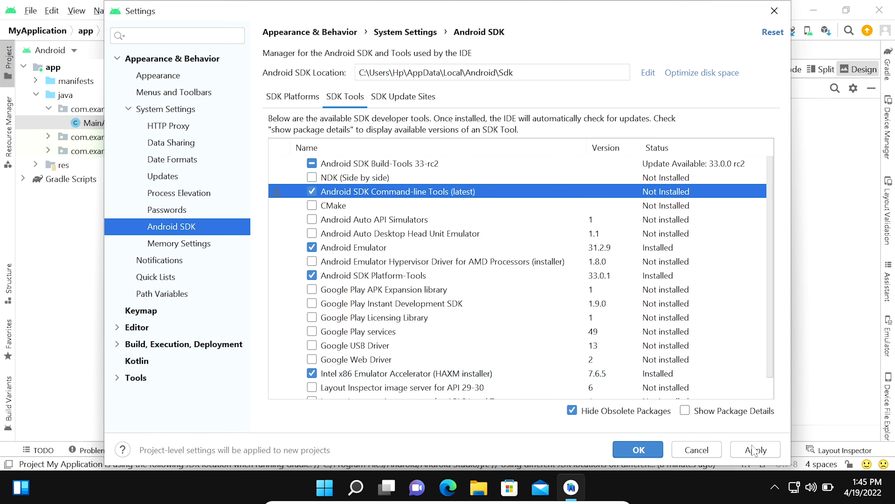
click(754, 454)
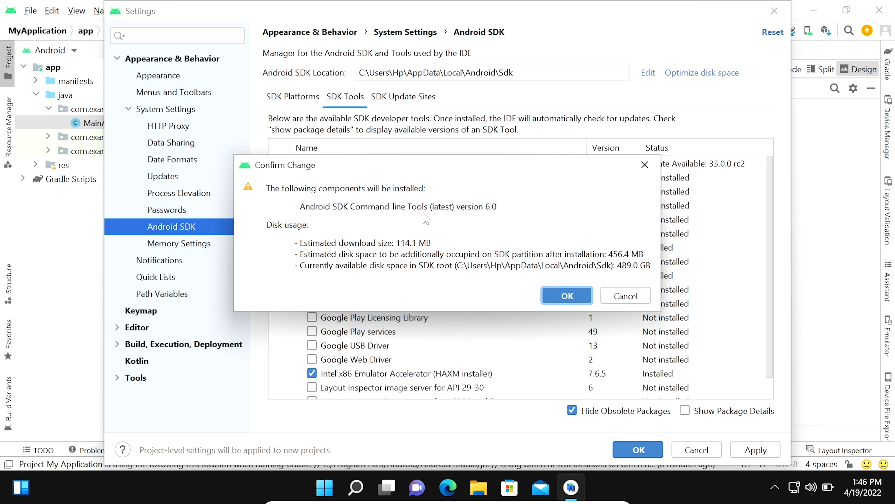
click(573, 297)
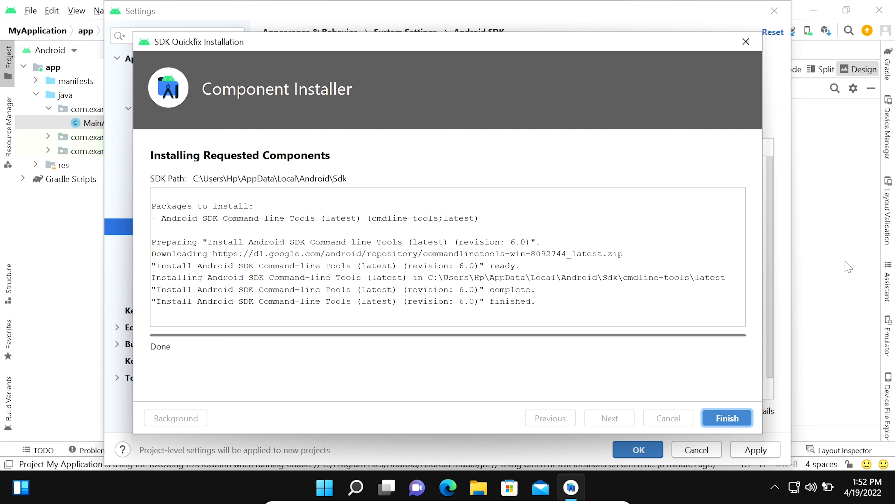
key(Return)
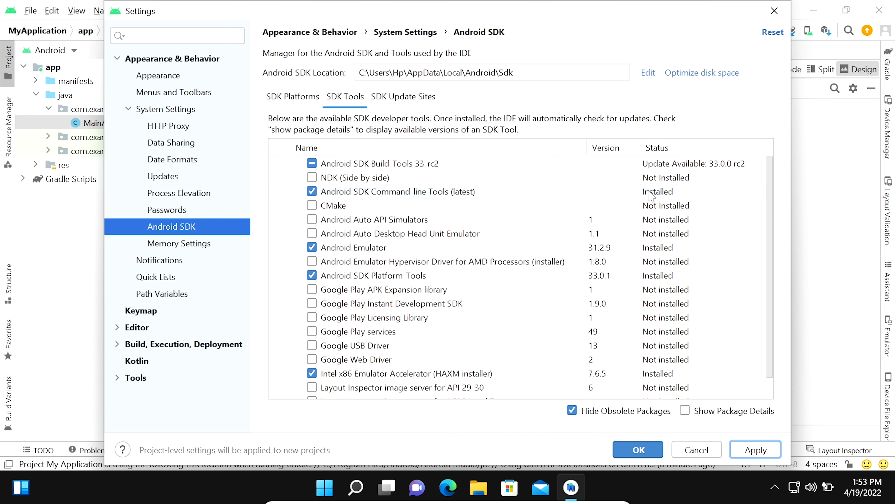
click(638, 449)
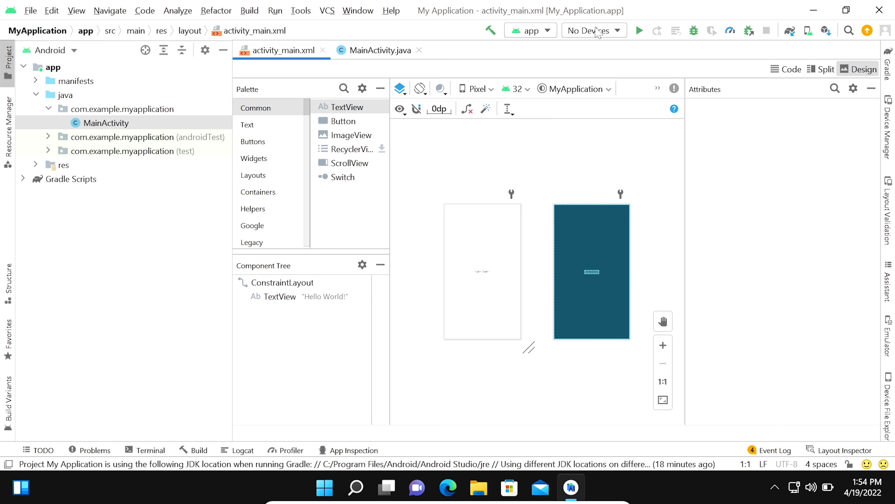
Start a new virtual device in the Device Manager with Pixel 5 hardware and move on to system images
click(608, 34)
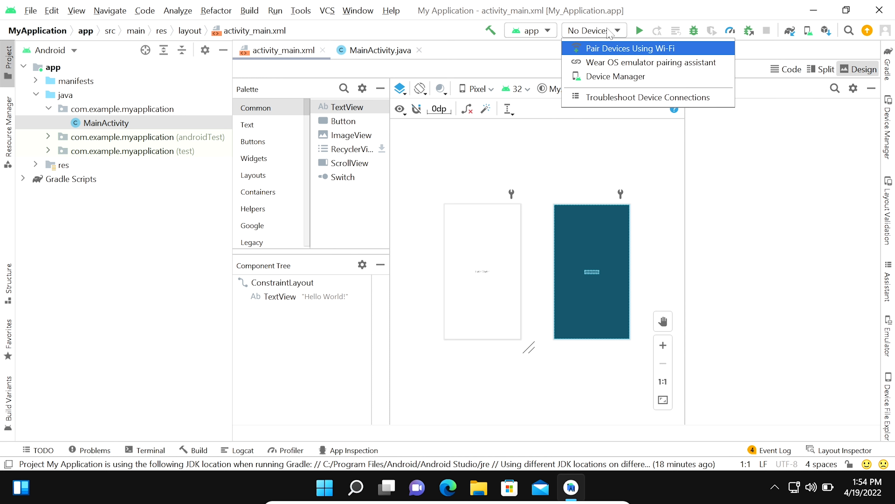
click(615, 78)
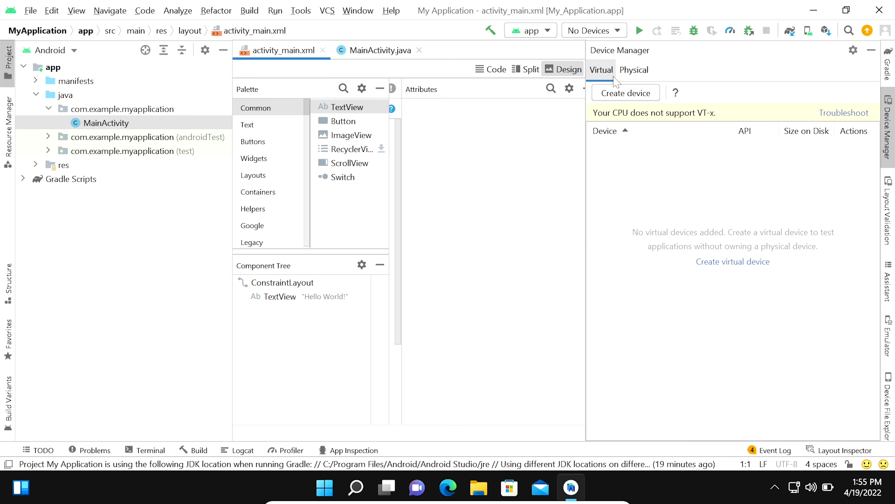
click(622, 99)
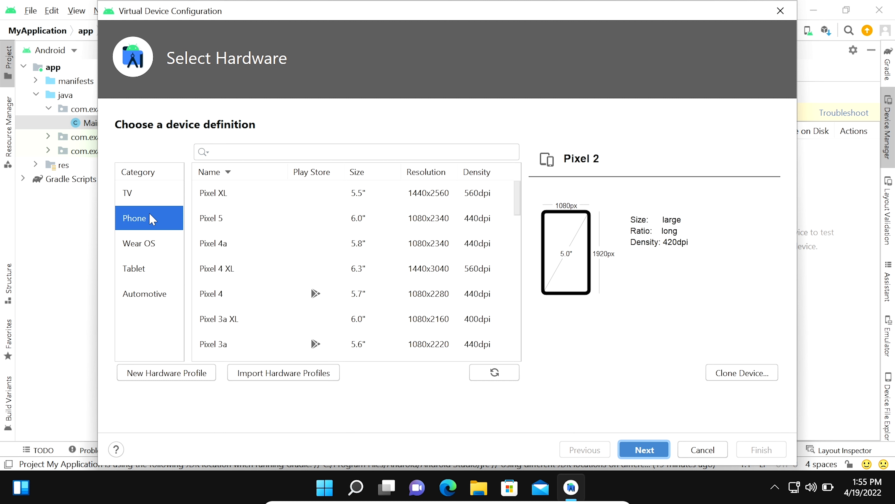
click(220, 223)
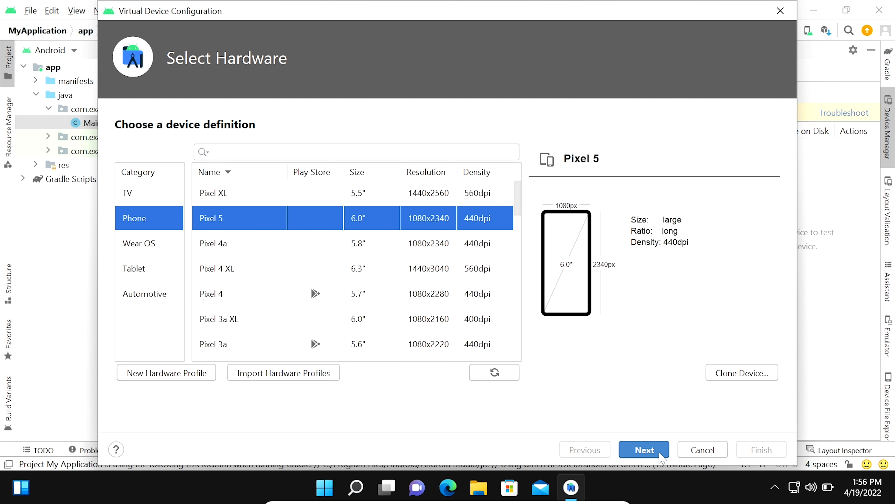
click(652, 452)
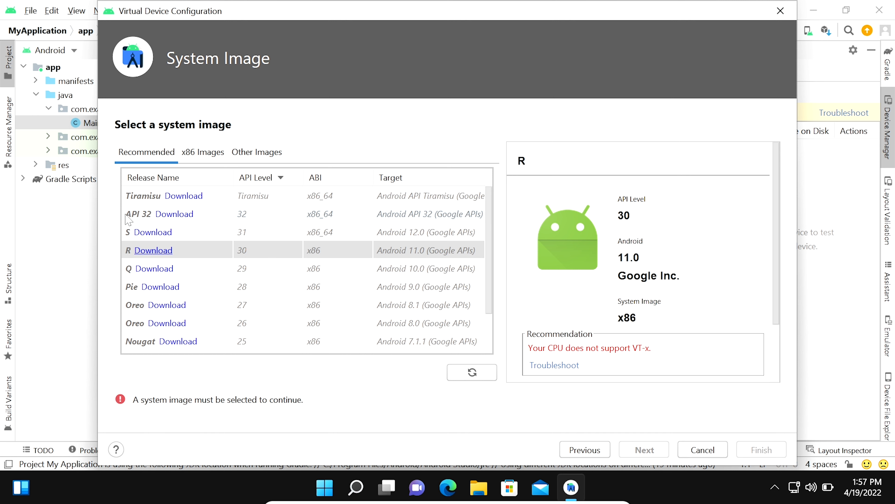
Download and select the API 32 x86_64 Google APIs system image for the Pixel 5 device
click(174, 215)
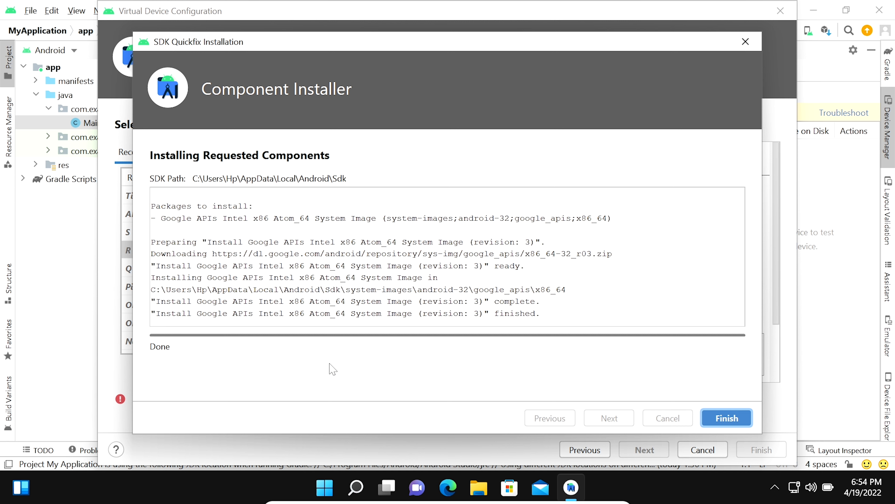
click(730, 420)
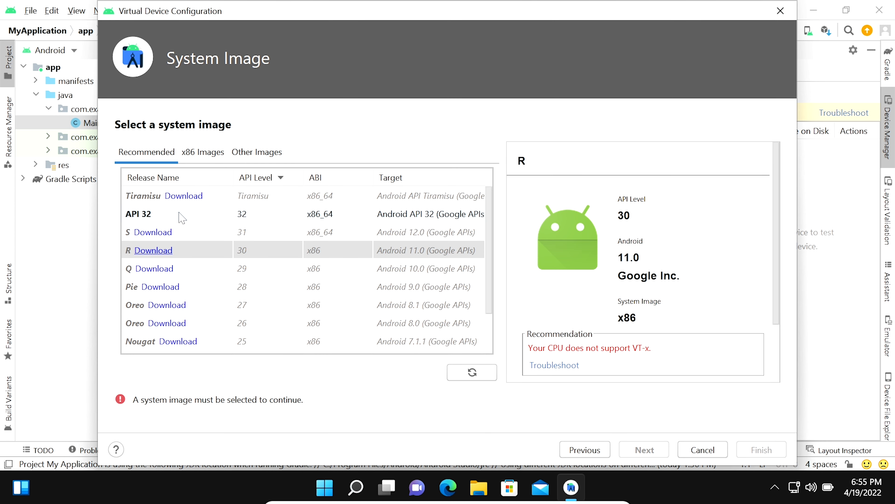
click(180, 218)
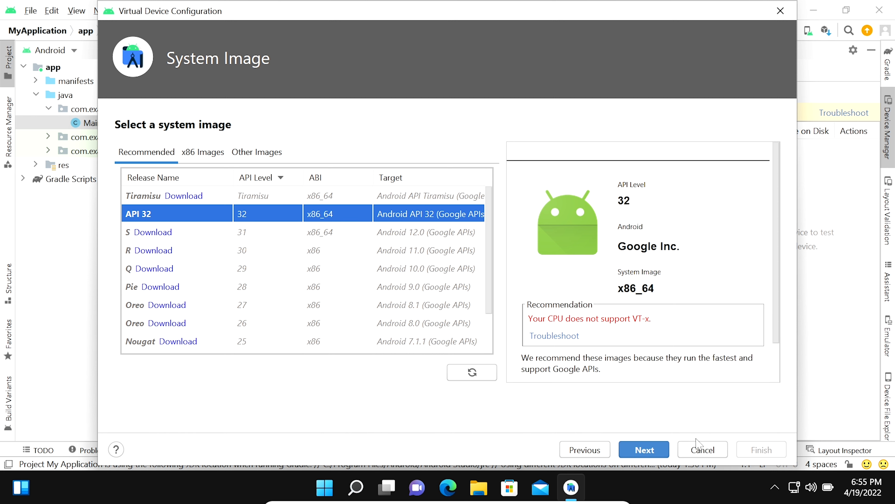
click(648, 450)
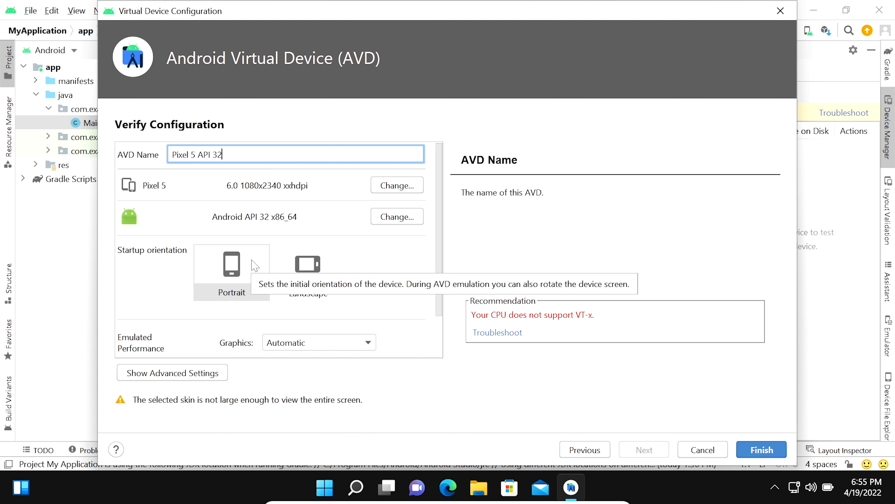
Create the Pixel 5 API 32 virtual device with Portrait startup orientation
click(238, 288)
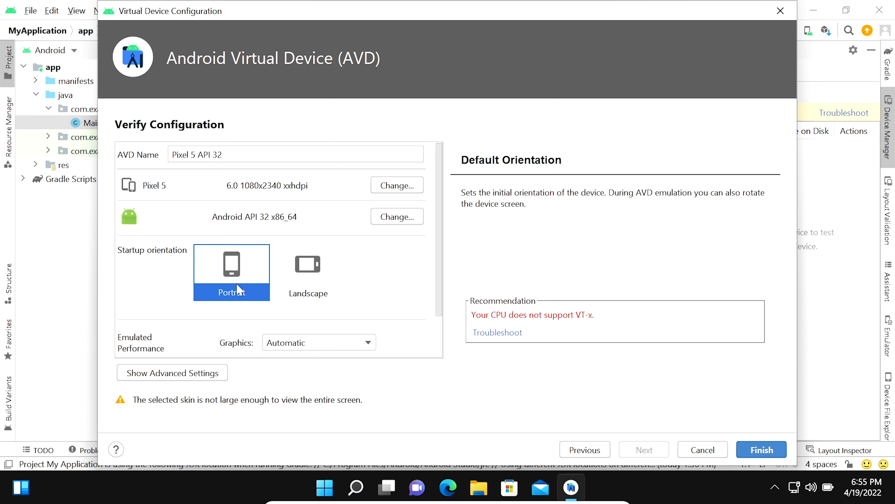
click(771, 452)
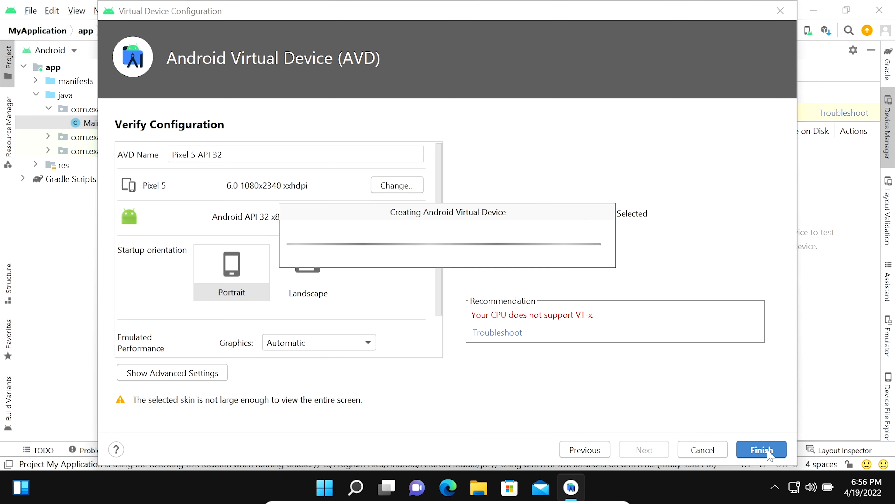